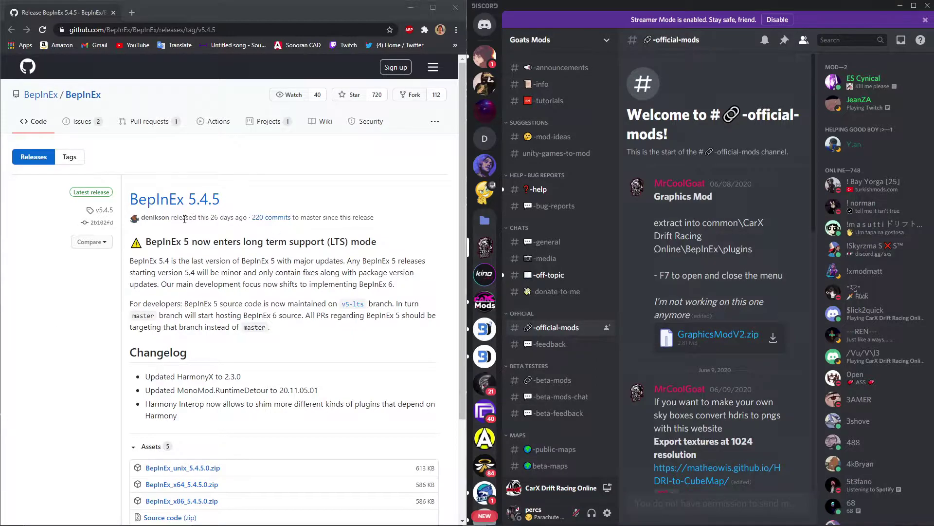
Open the downloaded BepInEx_x64_5.4.5.0 archive and the CarX Drift Racing Online game folder.
scroll(184, 219, "down", 3)
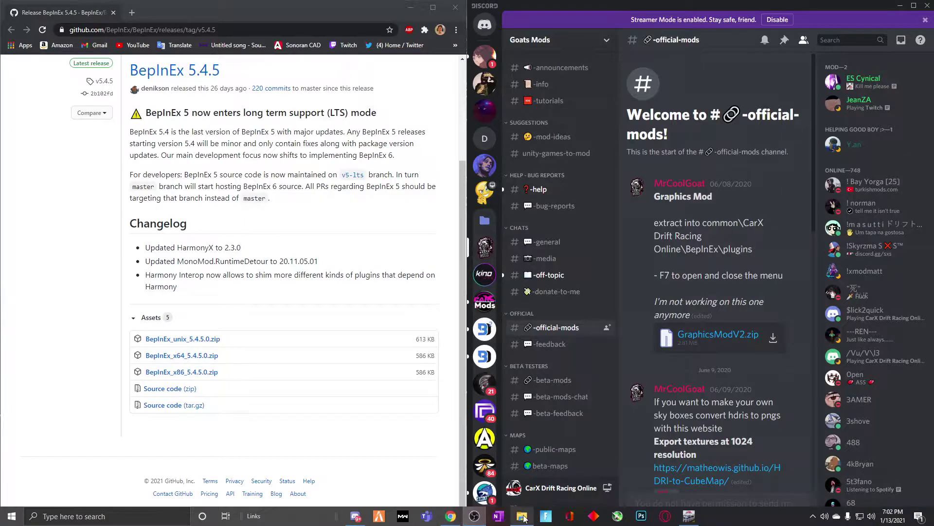
left_click(521, 517)
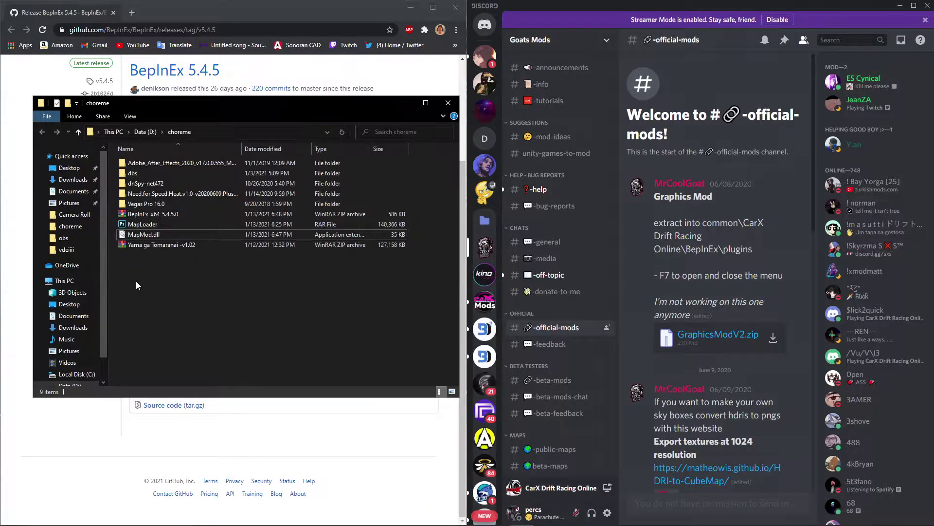
double_click(143, 215)
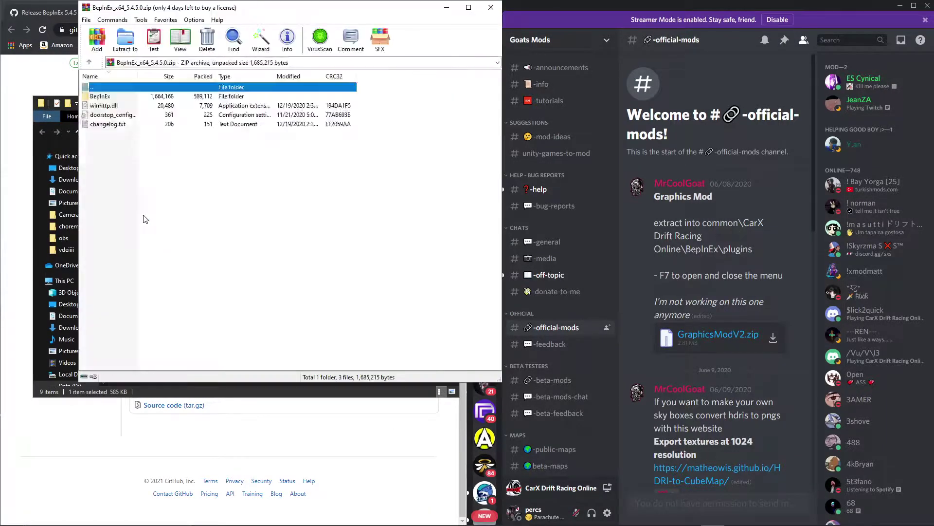
left_click(48, 137)
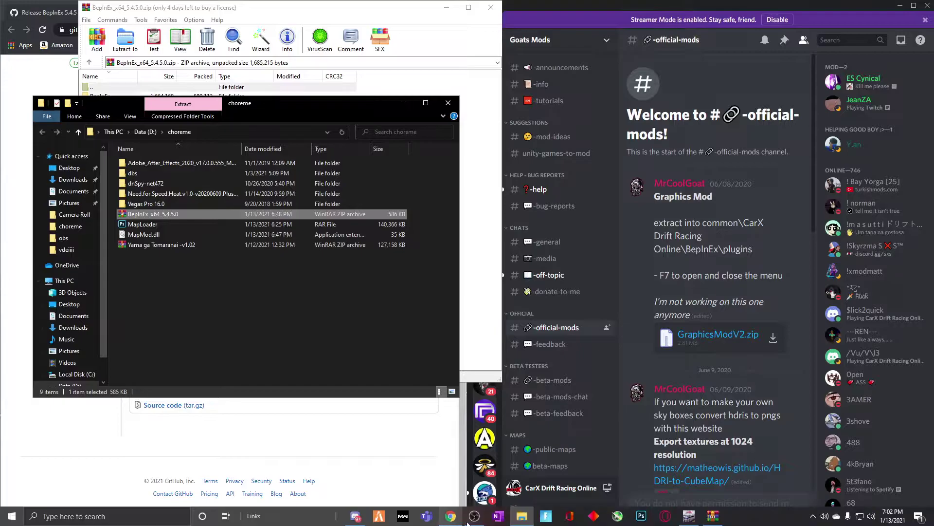
right_click(522, 516)
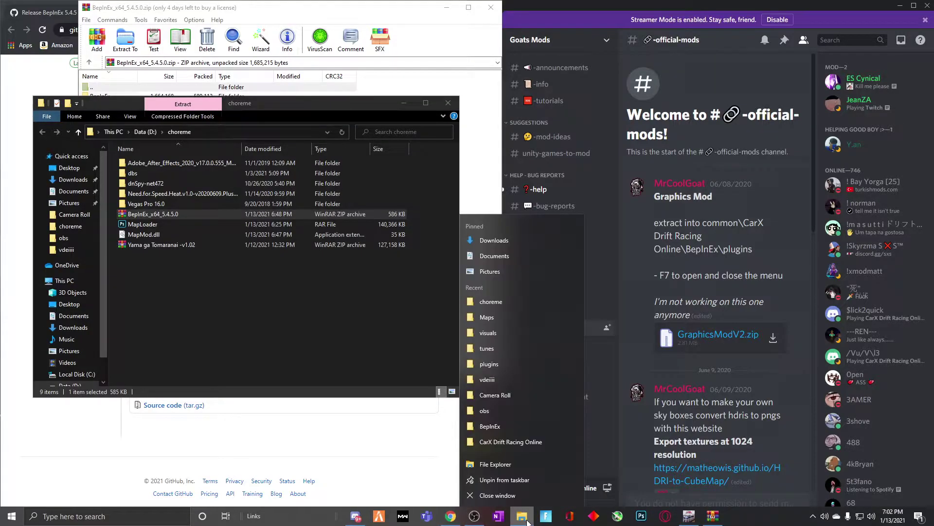
left_click(503, 443)
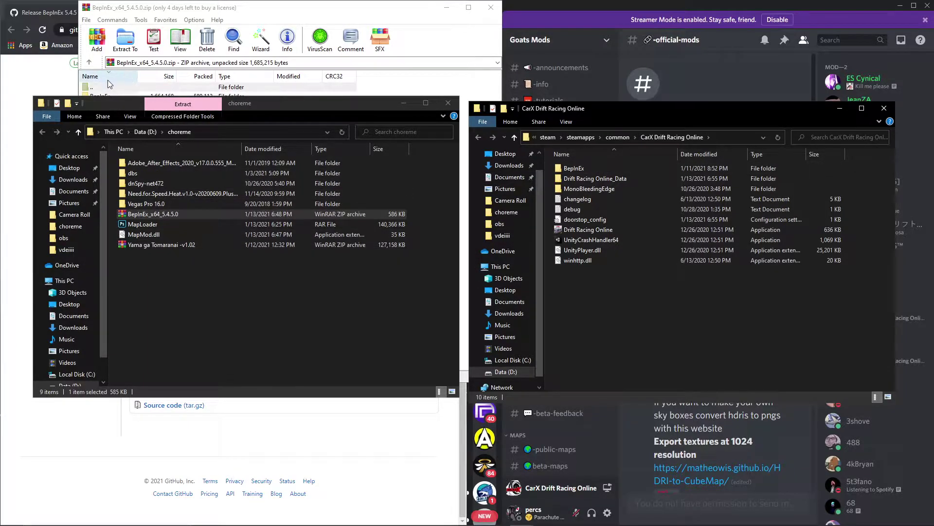
Select the BepInEx archive's folder and three files, and locate the plugins folder inside the game's BepInEx folder.
left_click(261, 27)
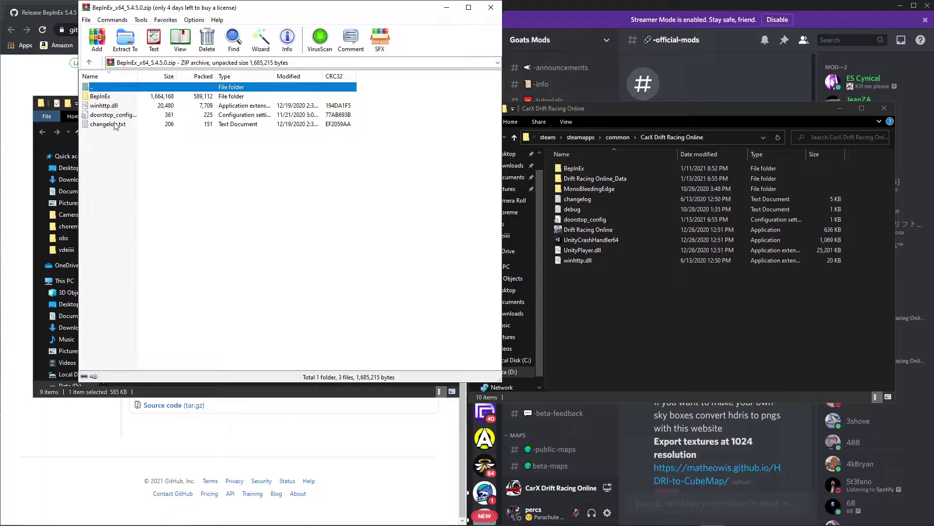
left_click_drag(111, 138, 107, 97)
left_click(583, 168)
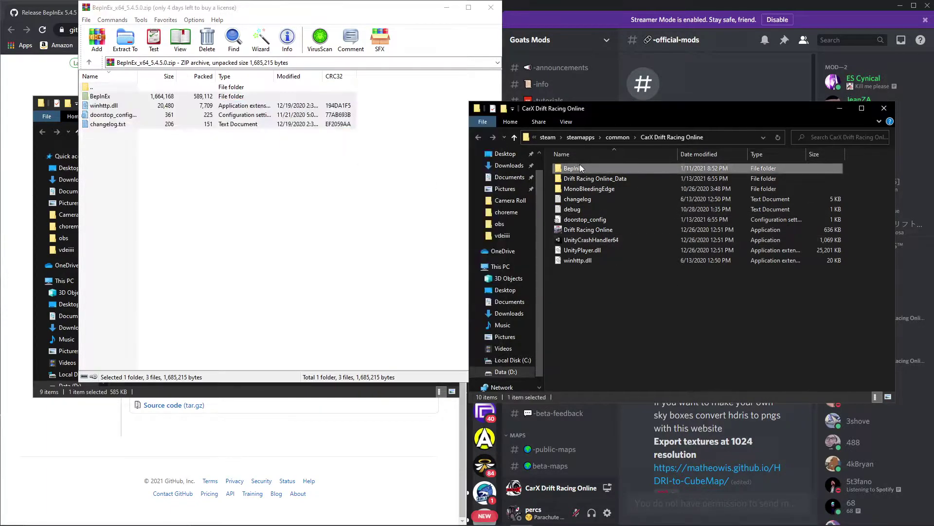
double_click(580, 168)
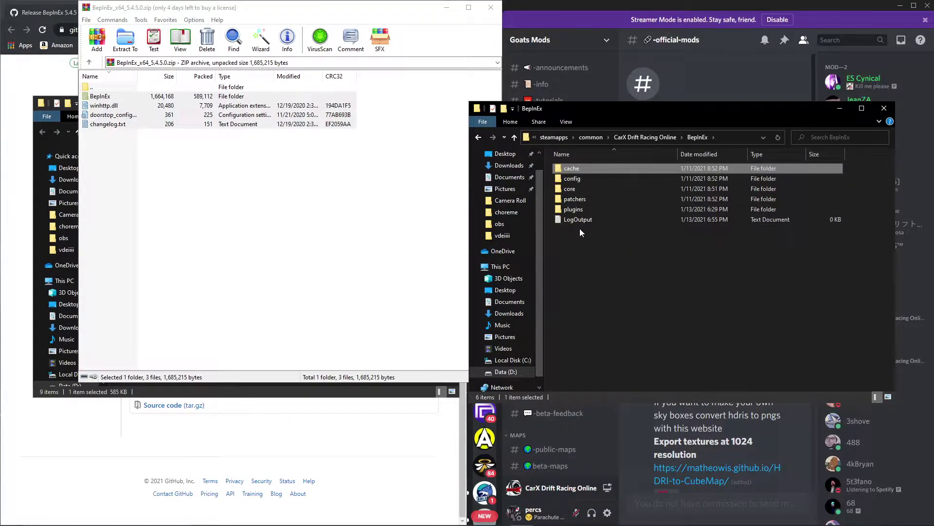
right_click(585, 256)
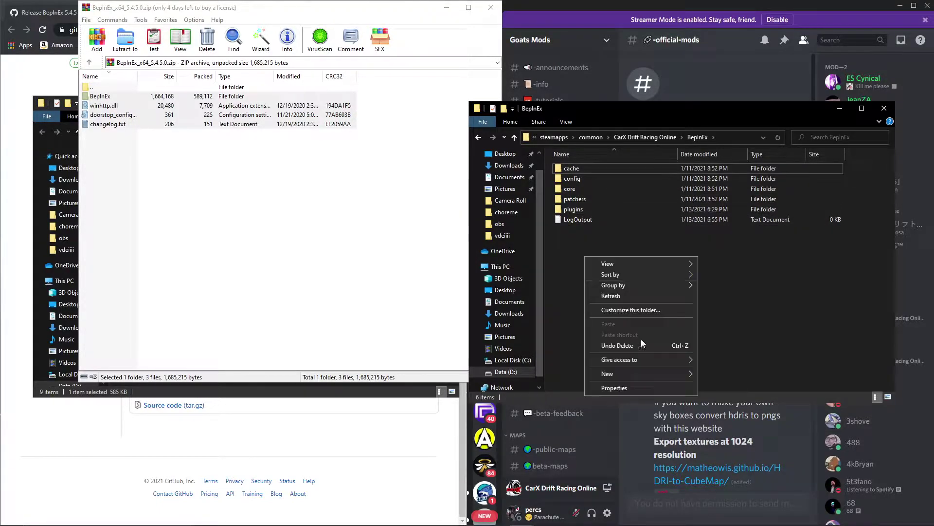
left_click(586, 209)
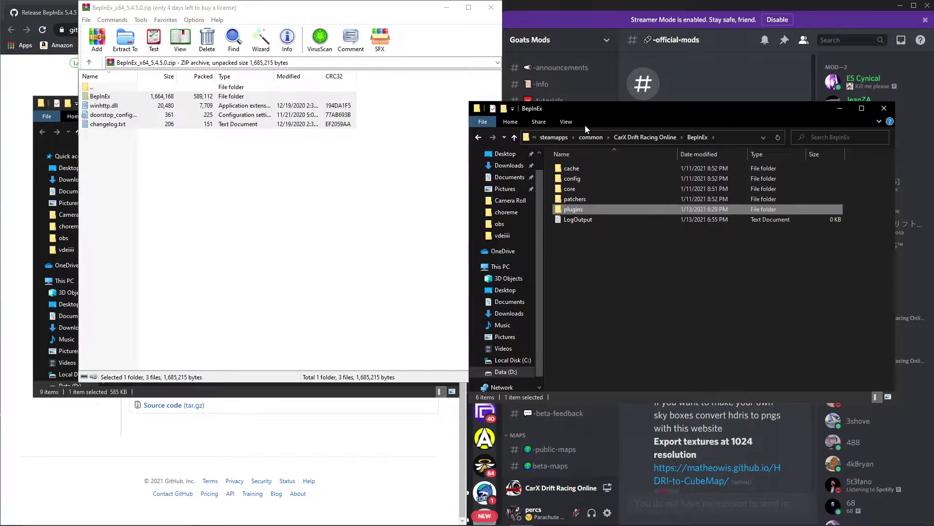
Download GraphicsModV3.zip from the official-mods channel and open the archive from its download folder.
left_click_drag(698, 122, 317, 96)
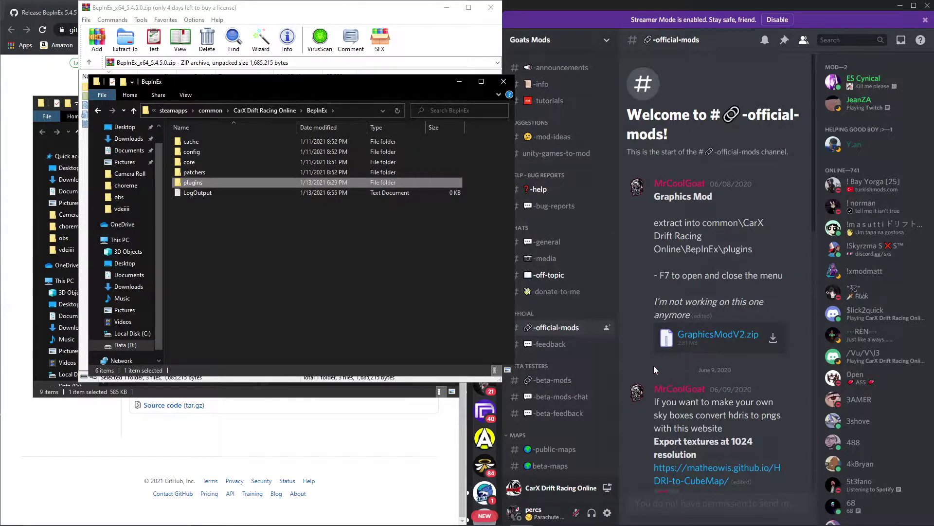
scroll(697, 346, "down", 8)
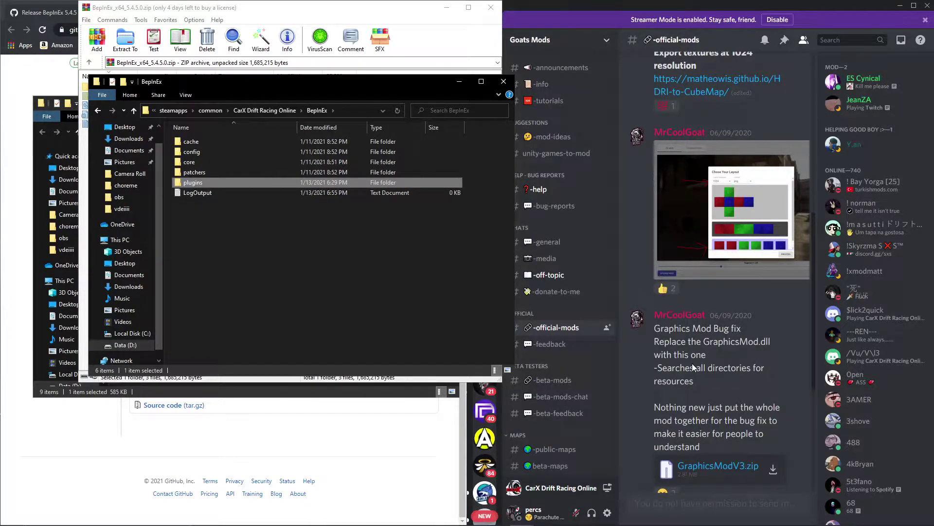
scroll(667, 365, "down", 2)
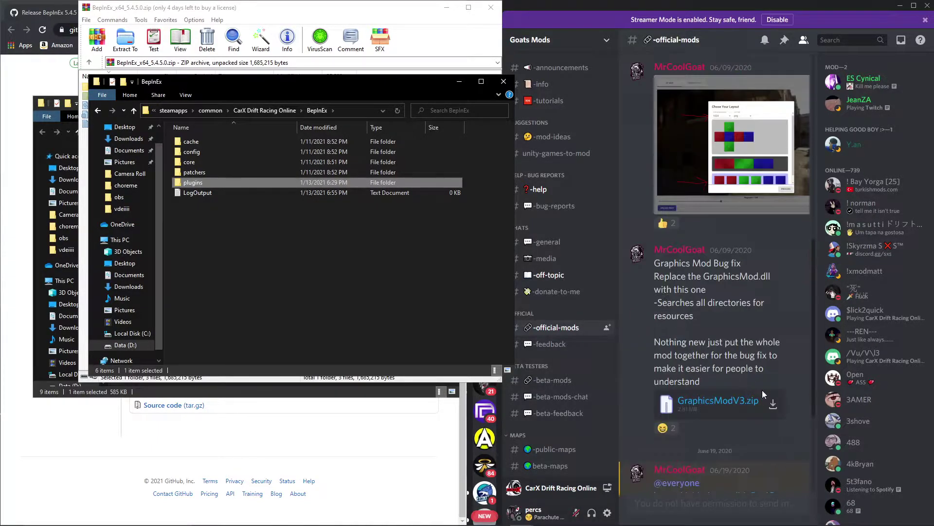
left_click(773, 404)
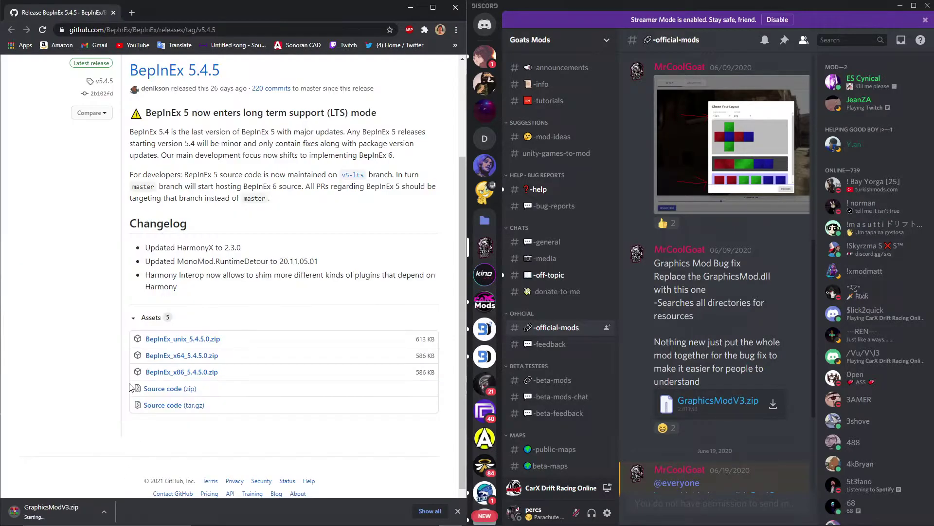
left_click(104, 511)
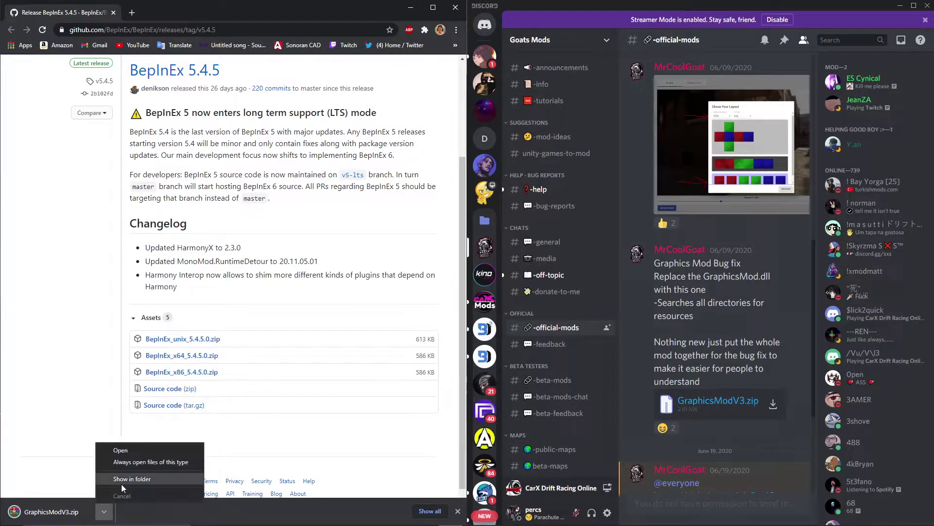
left_click(124, 481)
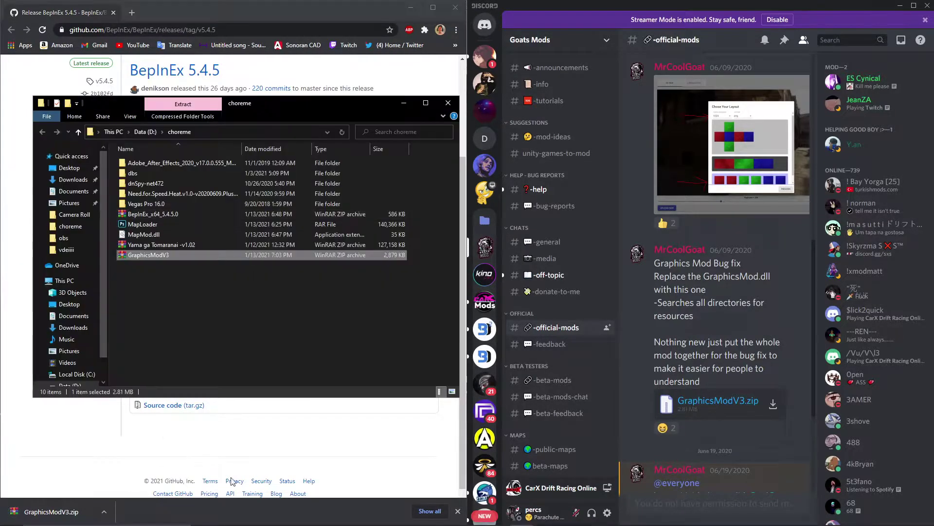
double_click(206, 255)
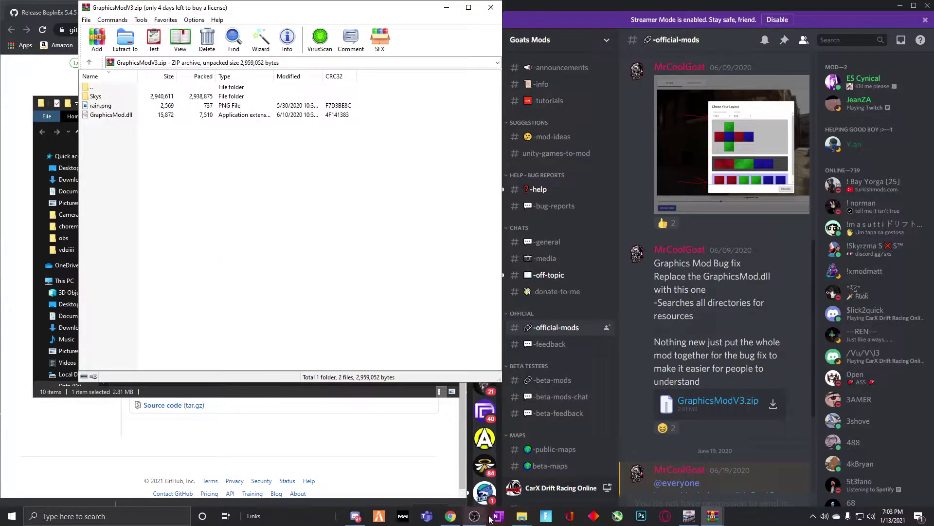
Extract Skys, rain.png and GraphicsMod.dll from the GraphicsModV3 archive into the game's BepInEx plugins folder.
mouse_move(521, 516)
left_click(539, 478)
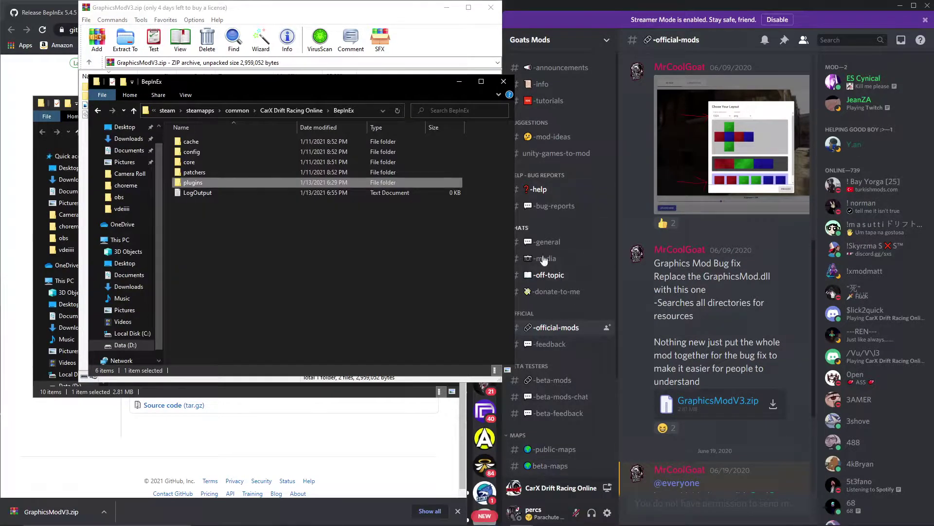
left_click_drag(302, 82, 714, 96)
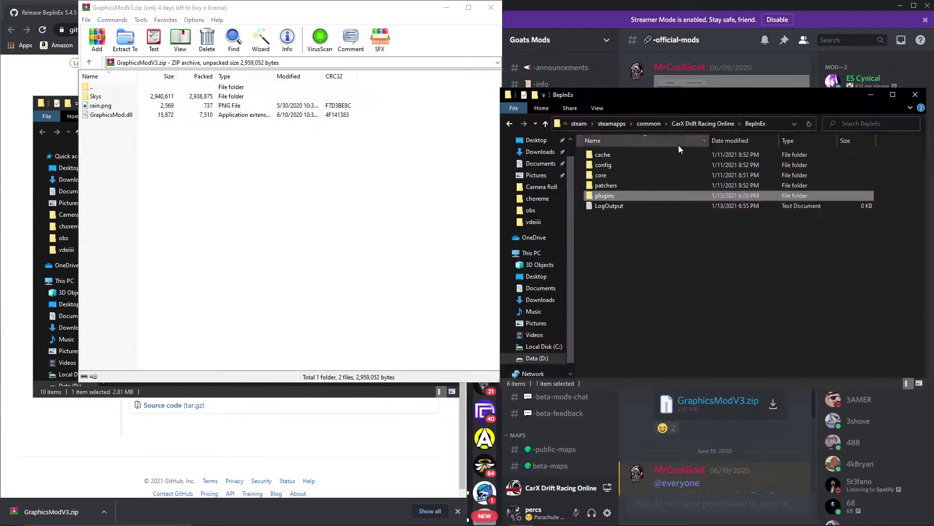
left_click_drag(116, 115, 113, 100)
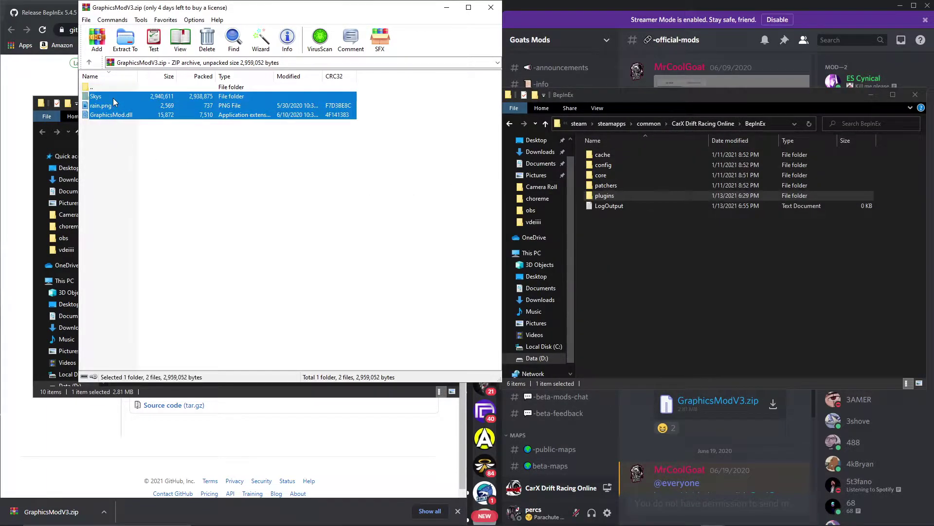
left_click_drag(294, 153, 622, 196)
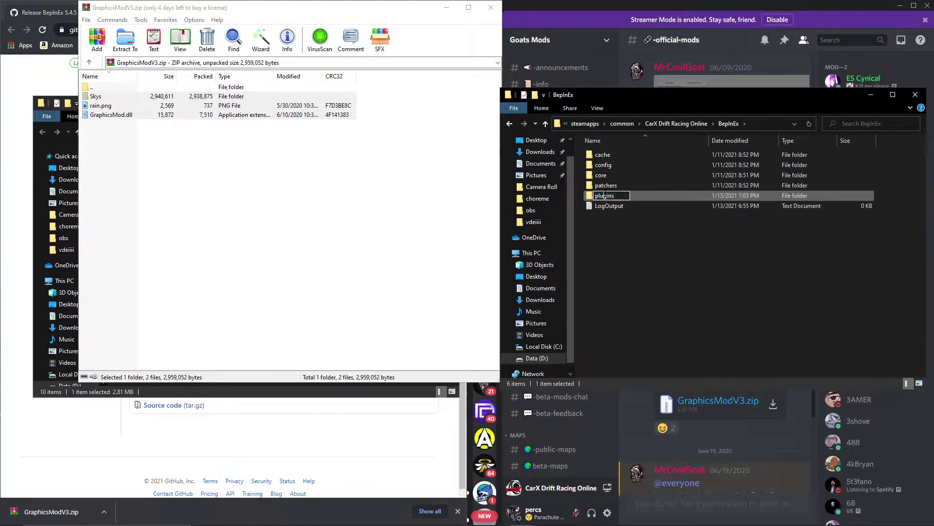
Check the extracted mod files in the plugins folder, including the beach sunset images inside Skys.
double_click(636, 193)
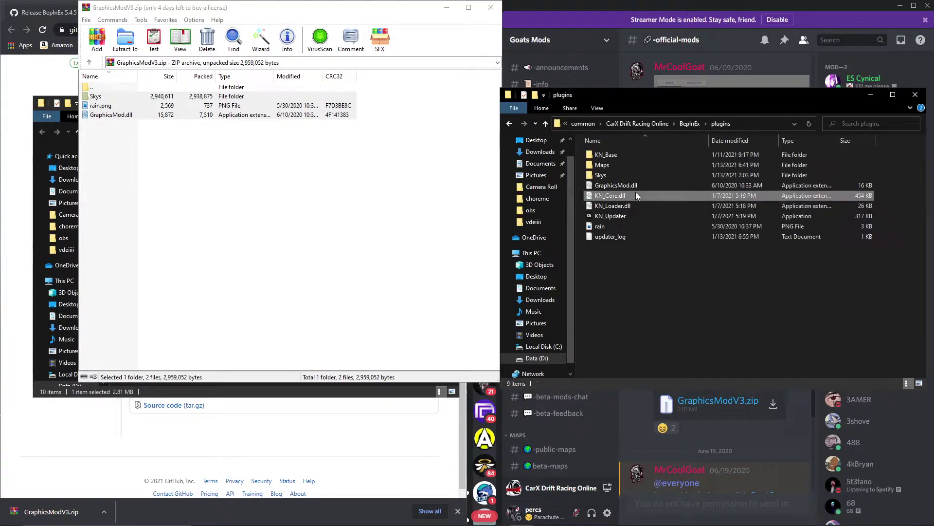
double_click(613, 175)
double_click(605, 153)
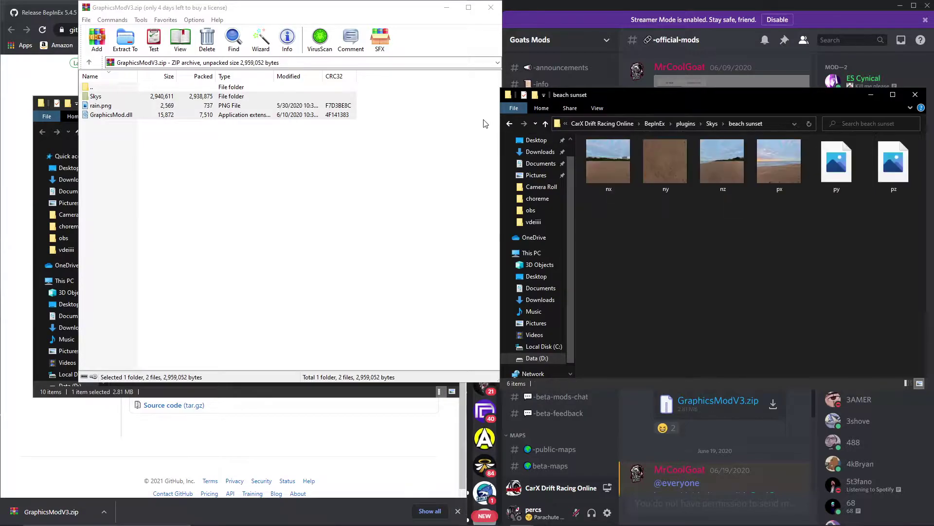
left_click(510, 124)
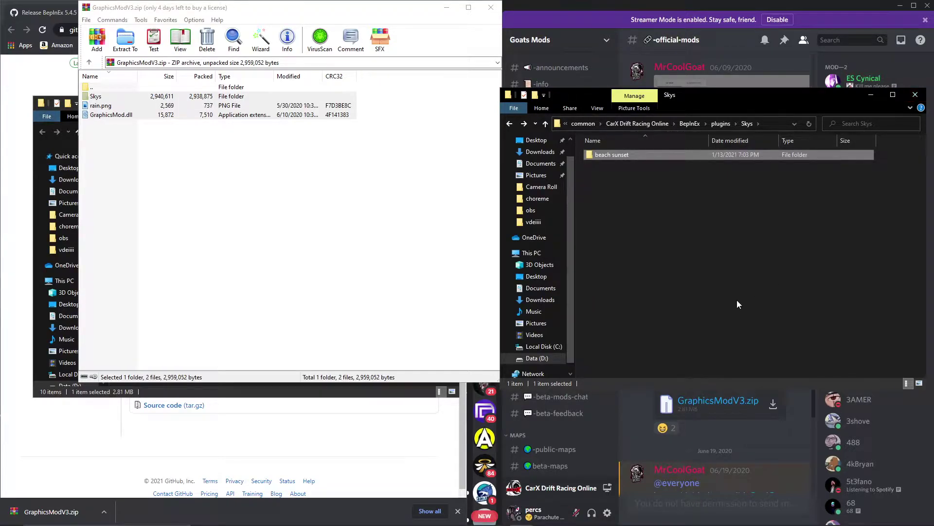
Review the Graphics Mod post in the official-mods channel for its menu key and development note.
left_click(652, 433)
scroll(648, 409, "up", 3)
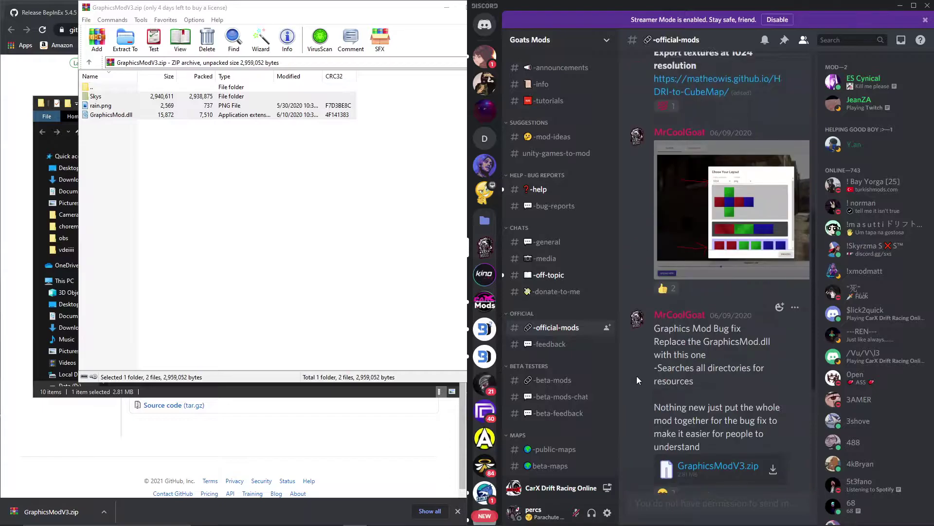
scroll(637, 375, "up", 5)
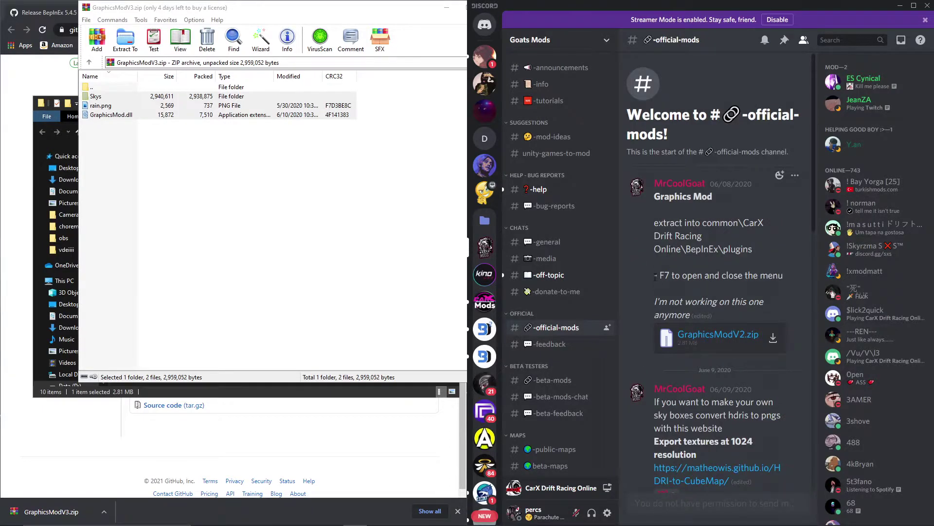
left_click_drag(655, 276, 781, 277)
left_click(779, 287)
left_click_drag(649, 301, 715, 316)
left_click(697, 320)
Close the Drift Racing Online game window.
mouse_move(711, 516)
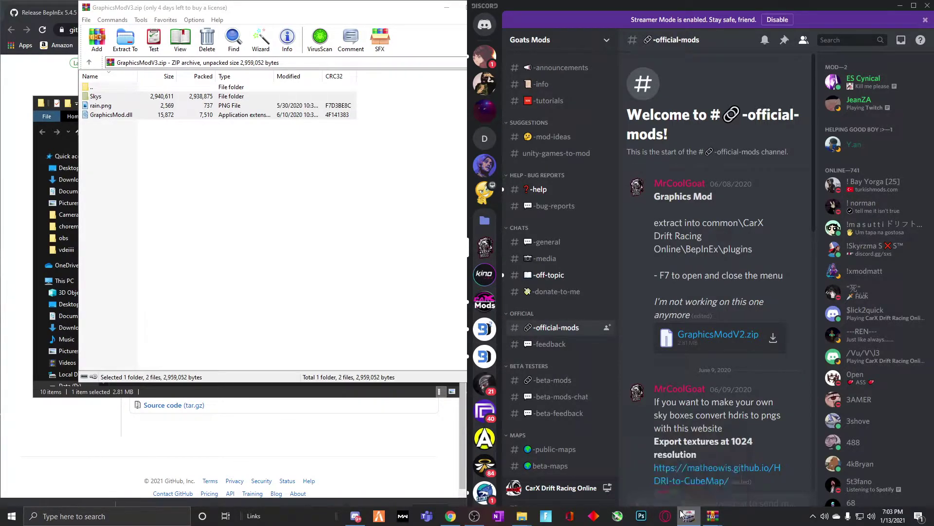
right_click(739, 519)
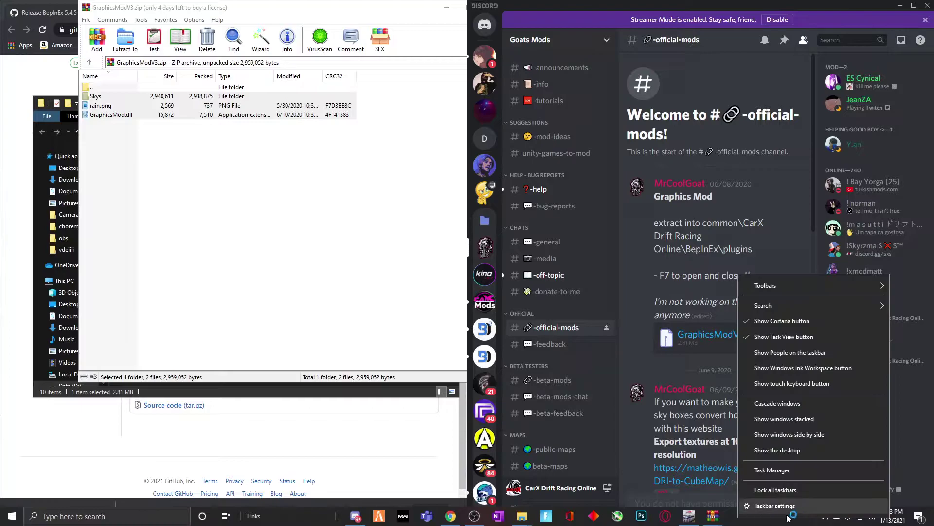
left_click(613, 48)
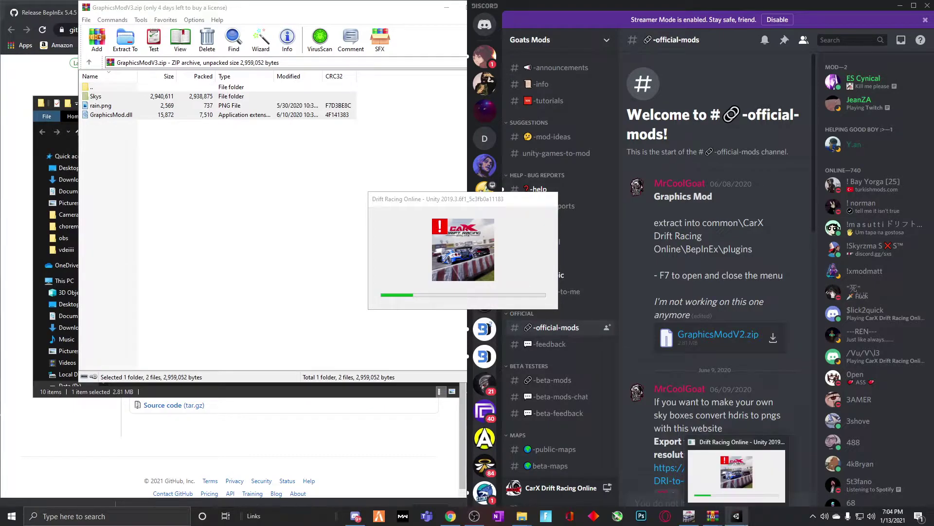
right_click(694, 520)
left_click(694, 501)
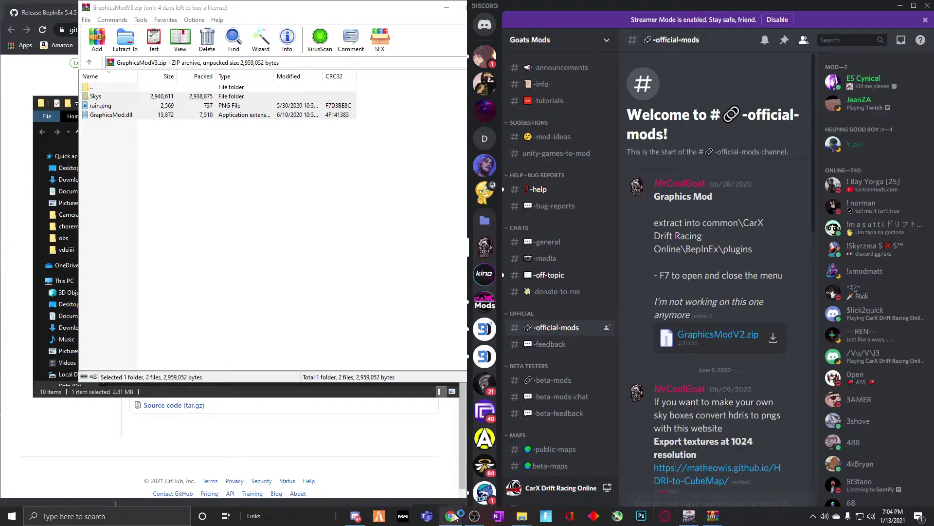
Inspect the running processes in Task Manager, including the options for wallpaper32, and close it.
right_click(744, 516)
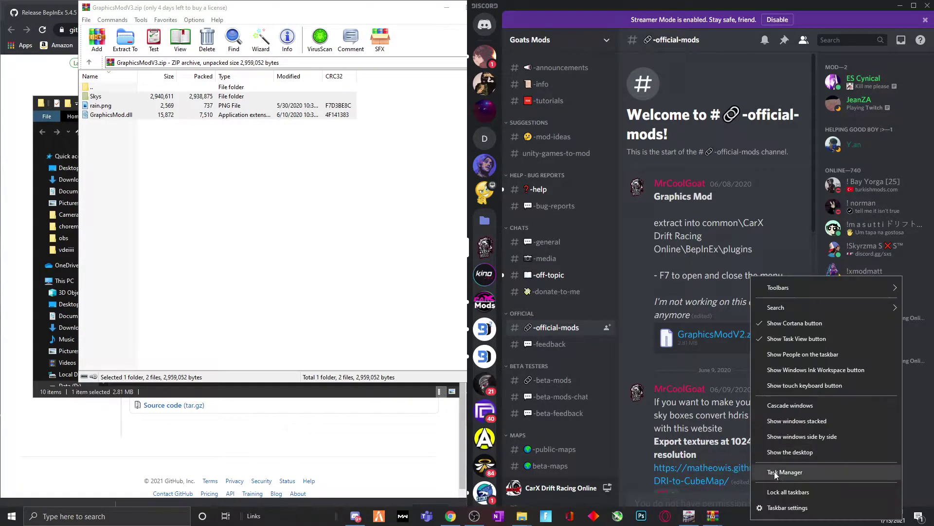
left_click(746, 477)
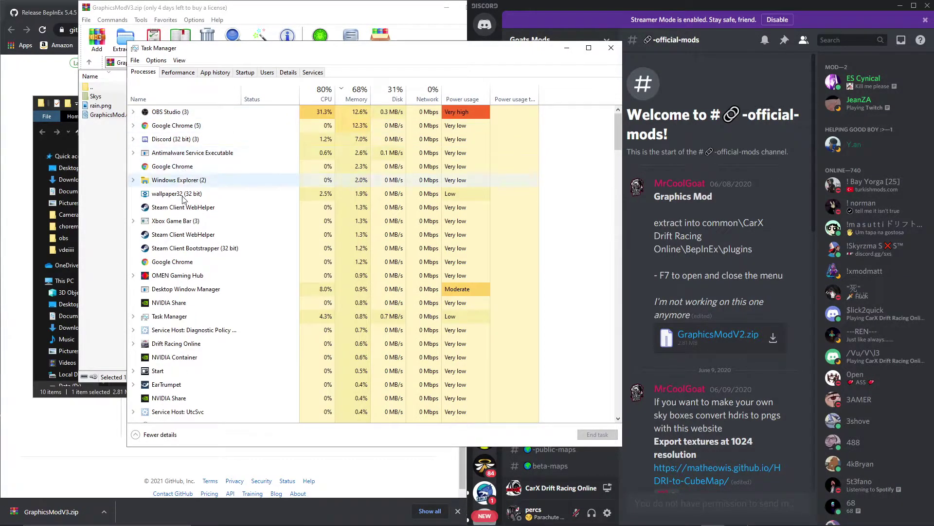
right_click(186, 195)
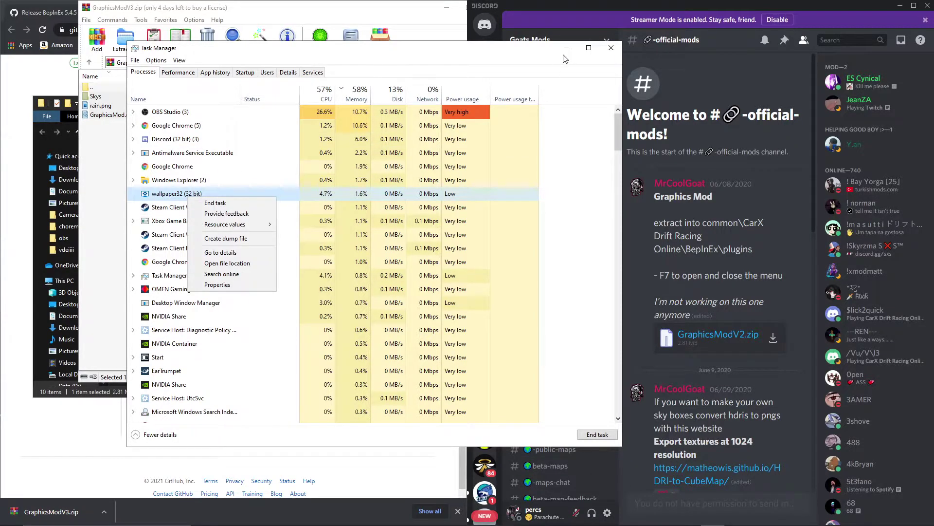
left_click(611, 49)
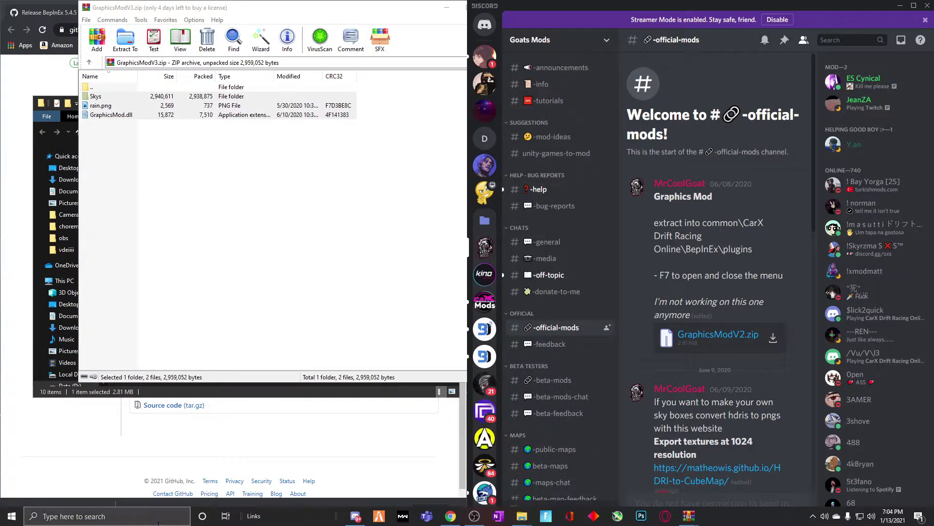
Launch CarX Drift Racing Online and go back from the garage to the singleplayer menu.
left_click(107, 516)
left_click(95, 341)
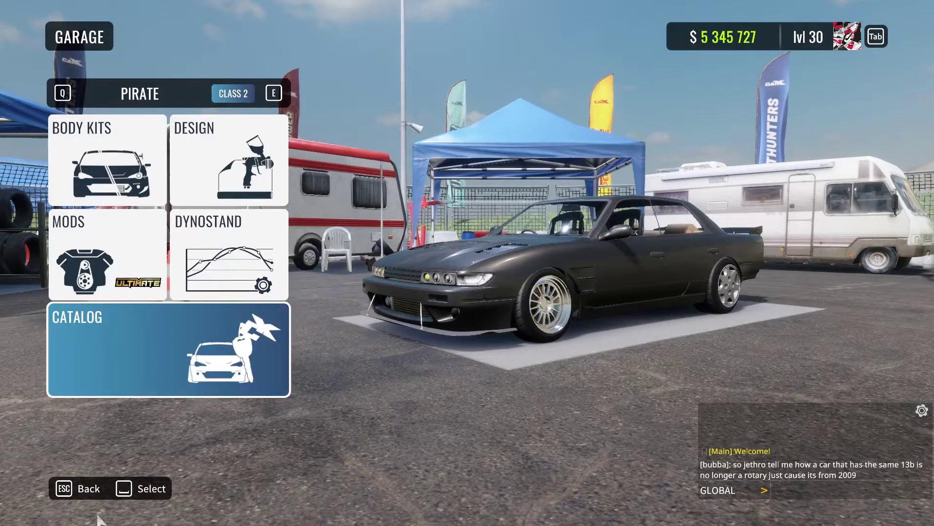
left_click(83, 488)
key("space")
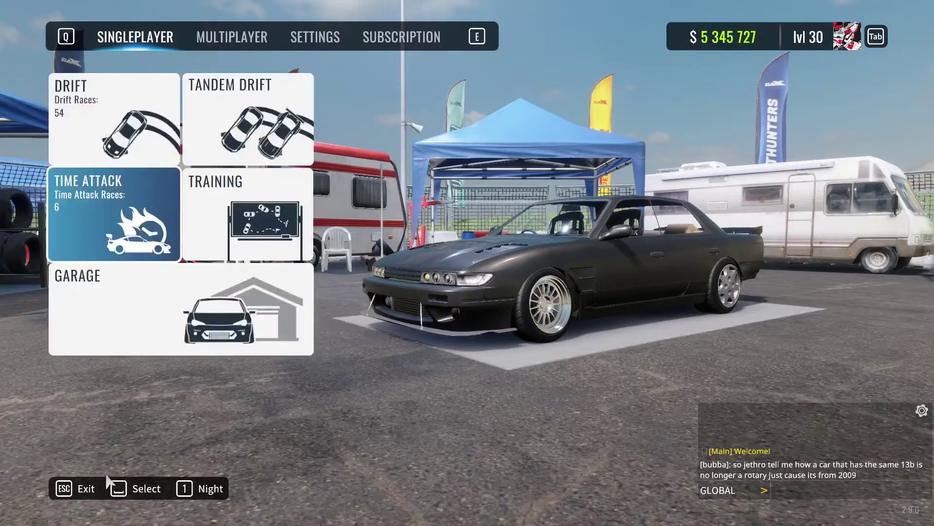
Start a Training session on the San Palezzo track.
key("Up")
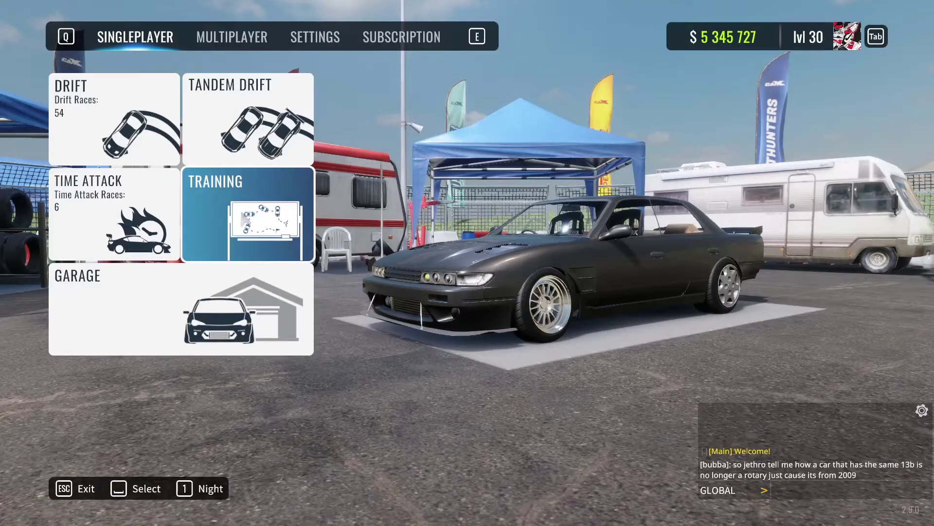
left_click(241, 215)
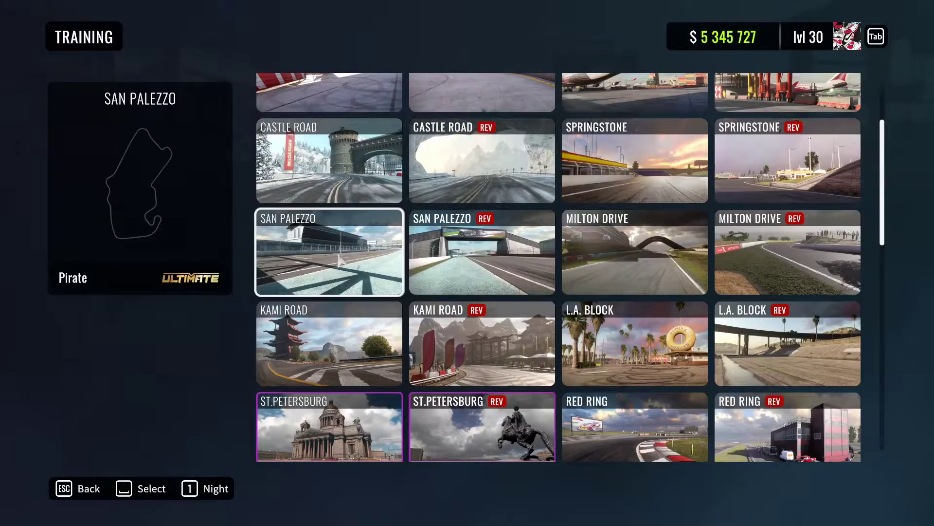
left_click(341, 261)
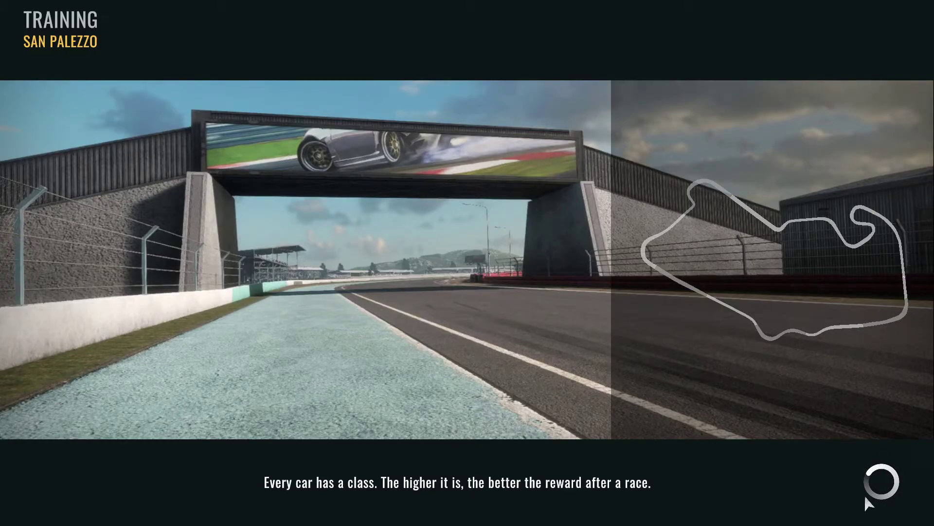
key("w")
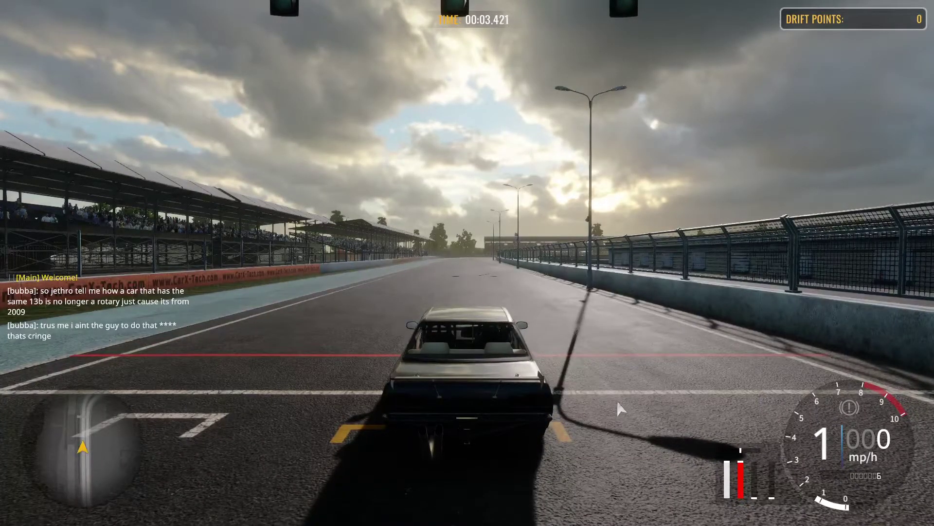
Open the Goats Graphics Mod menu, try maximum sunlight brightness, and set the sunlight color/temperature to a bit over a quarter of its range.
key("F1")
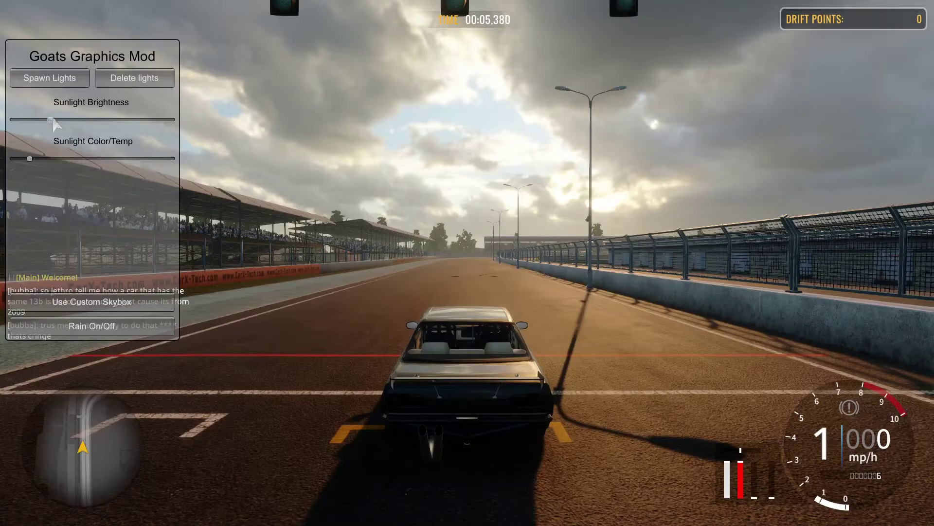
left_click_drag(52, 120, 172, 120)
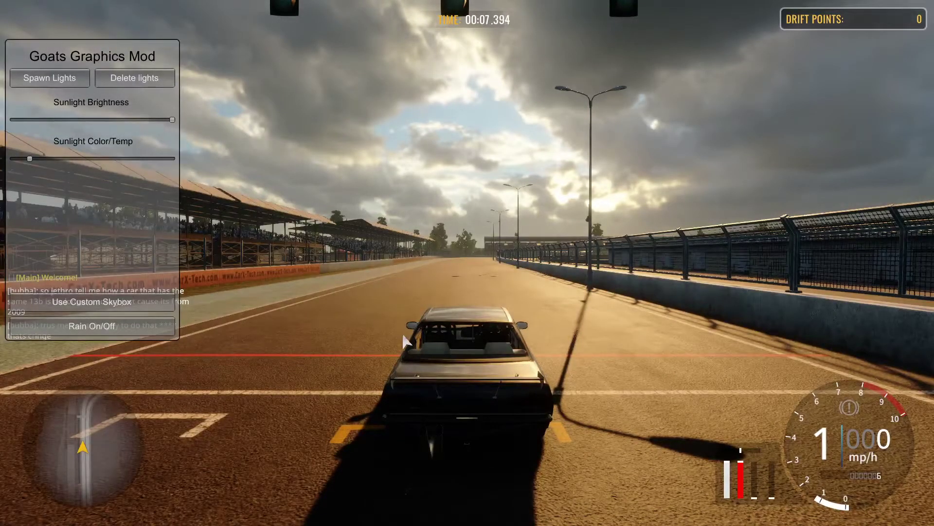
left_click_drag(30, 159, 72, 165)
left_click_drag(160, 120, 117, 122)
mouse_move(73, 160)
left_mouse_down()
mouse_move(4, 155)
mouse_move(59, 158)
left_mouse_up()
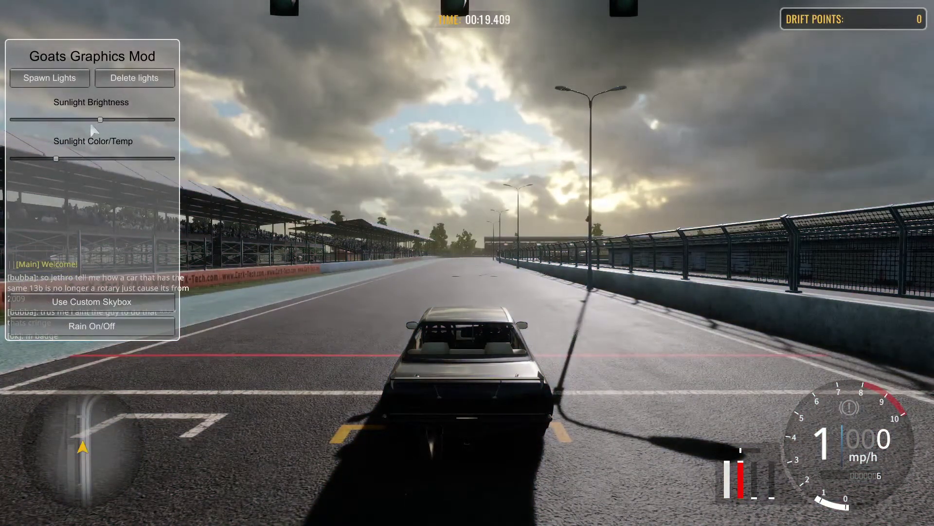
Lower the sunlight brightness to slightly under half of its range and try the custom skybox option.
left_click_drag(118, 120, 79, 119)
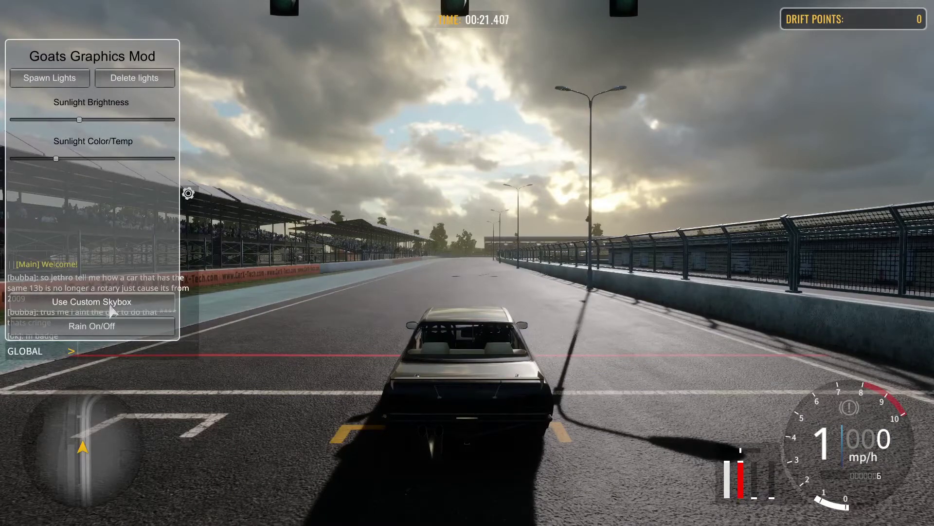
left_click(91, 301)
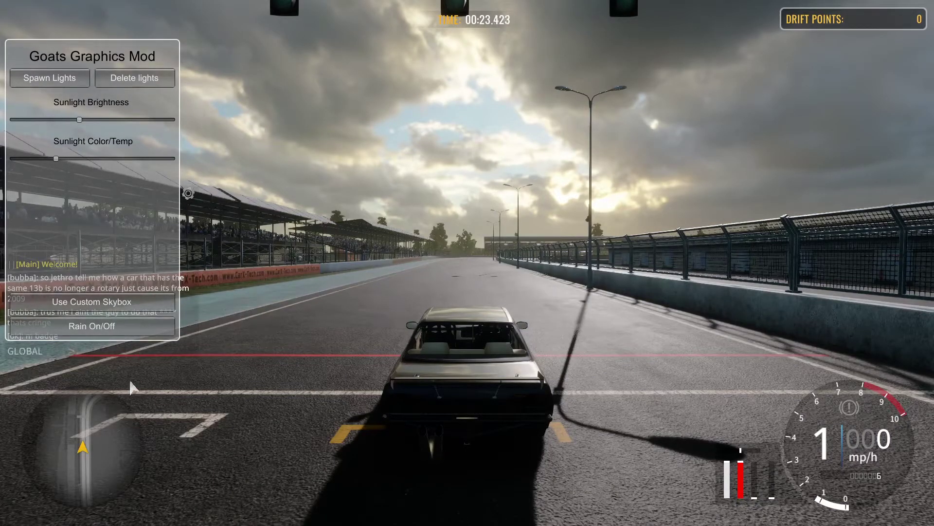
mouse_move(57, 197)
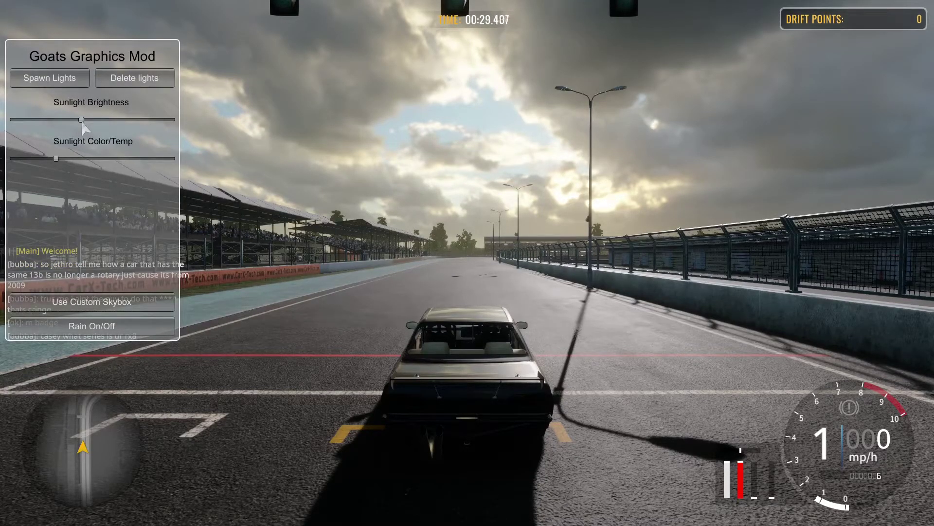
Try maximum sunlight brightness and color/temperature, set them to about two thirds and about half of their ranges, and close the mod menu.
left_click_drag(83, 123, 126, 129)
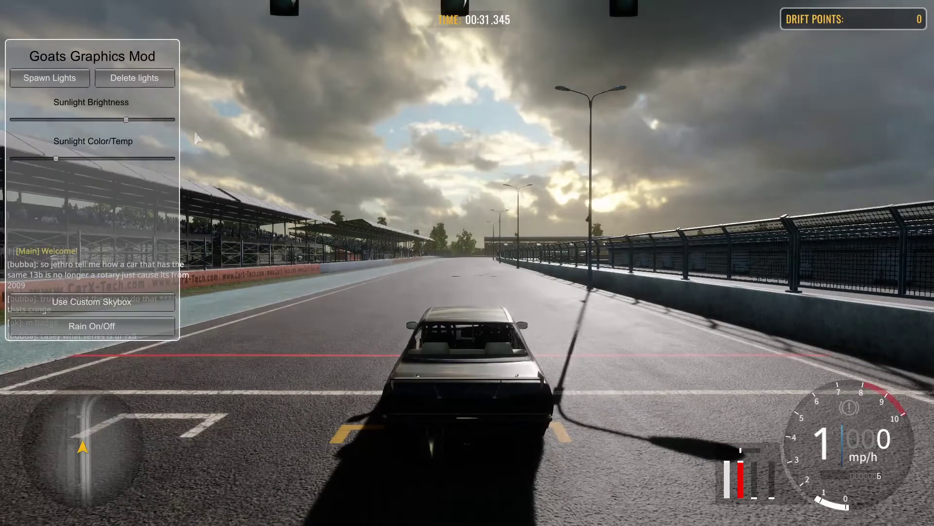
left_click_drag(195, 133, 172, 134)
left_click_drag(55, 158, 177, 159)
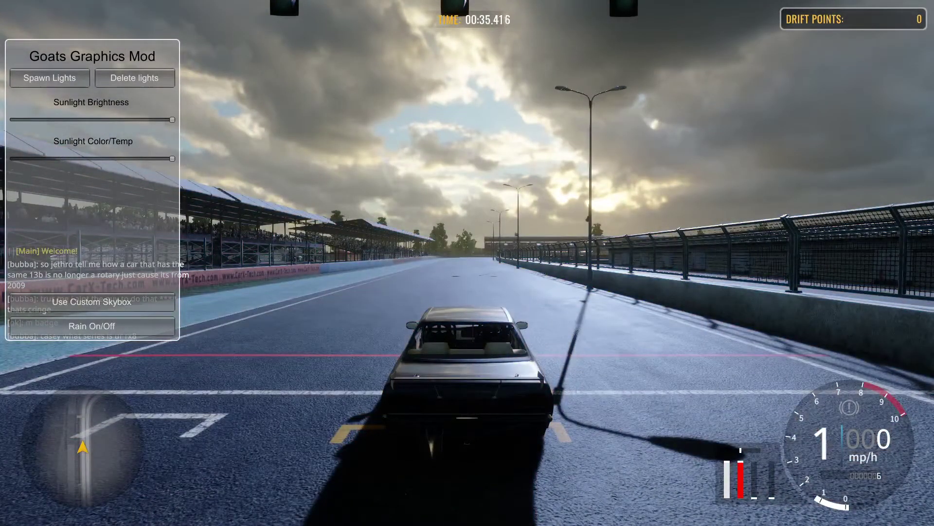
left_click_drag(171, 161, 137, 161)
left_click_drag(171, 120, 115, 120)
left_click_drag(132, 159, 92, 159)
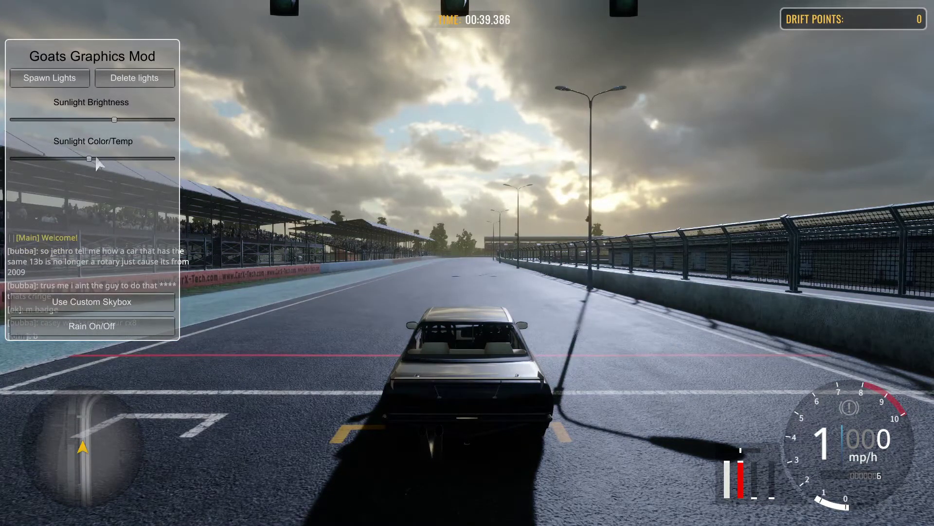
key("F1")
Drive the car along San Palezzo with the adjusted lighting, drift through the first corners, and brake to a stop.
key("w")
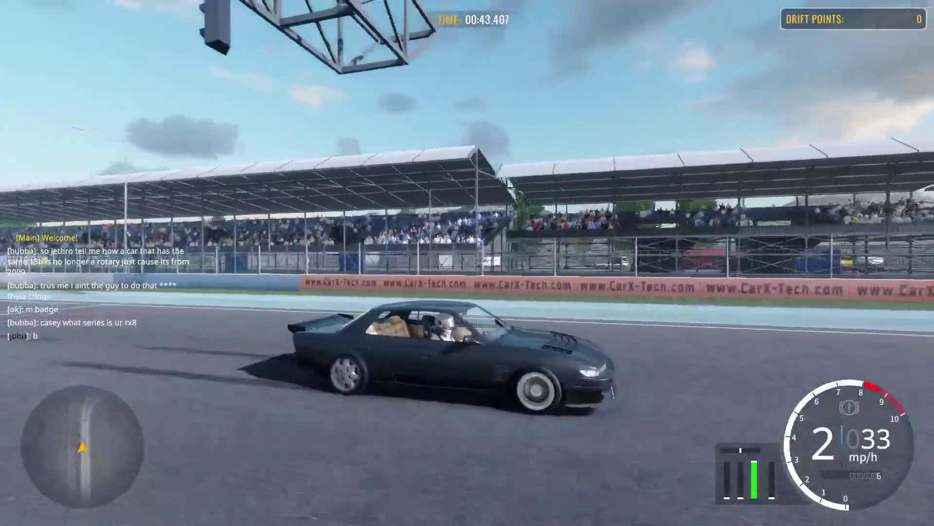
key("c")
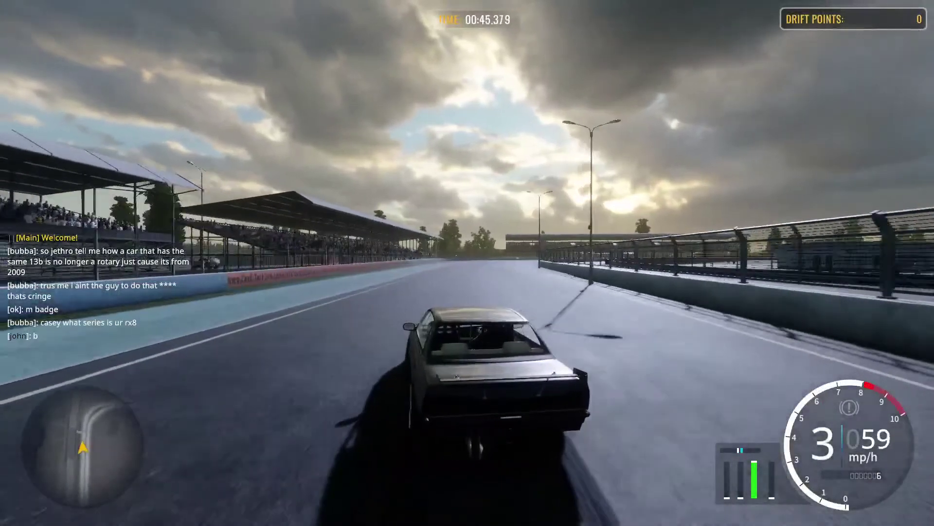
key("d")
key("a")
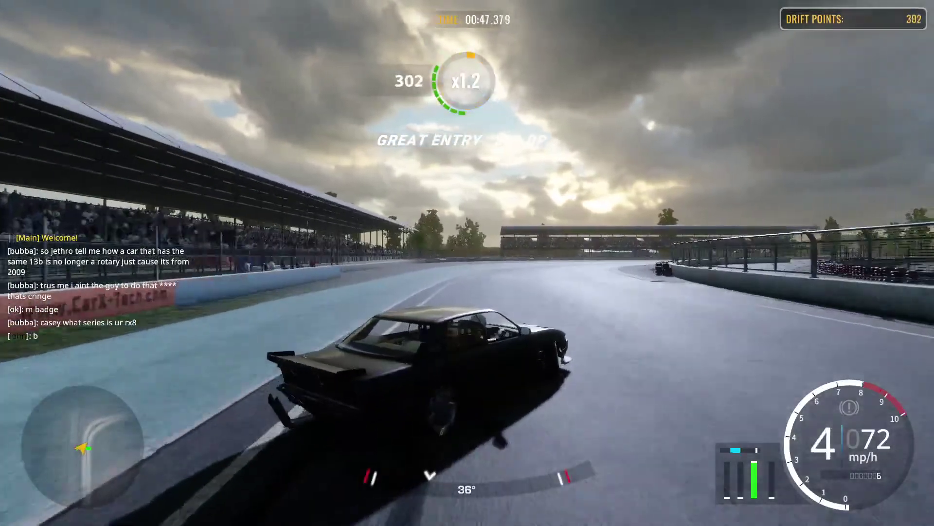
key("Up")
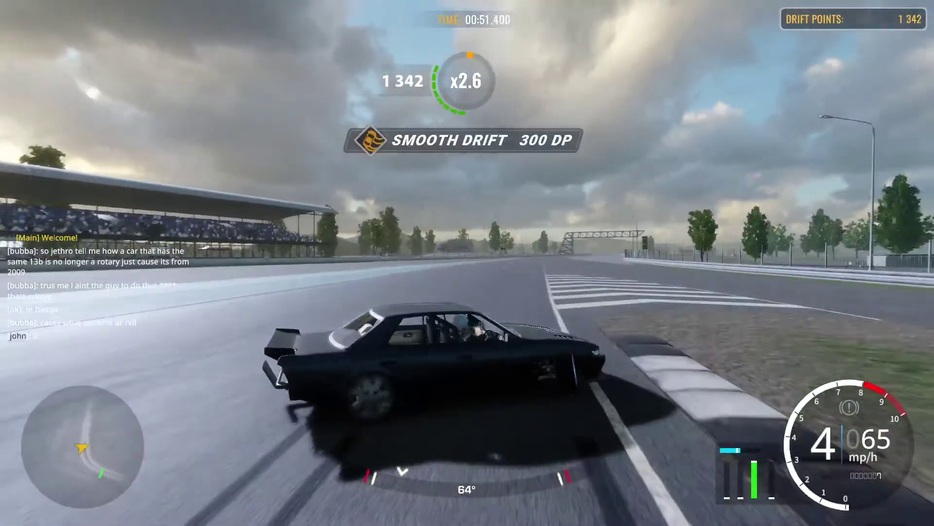
key("a")
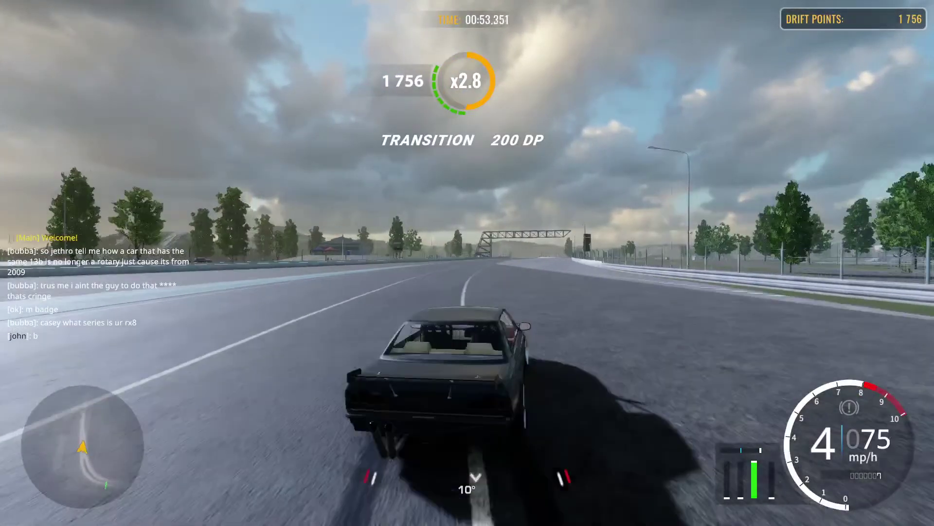
key("a")
key("Left")
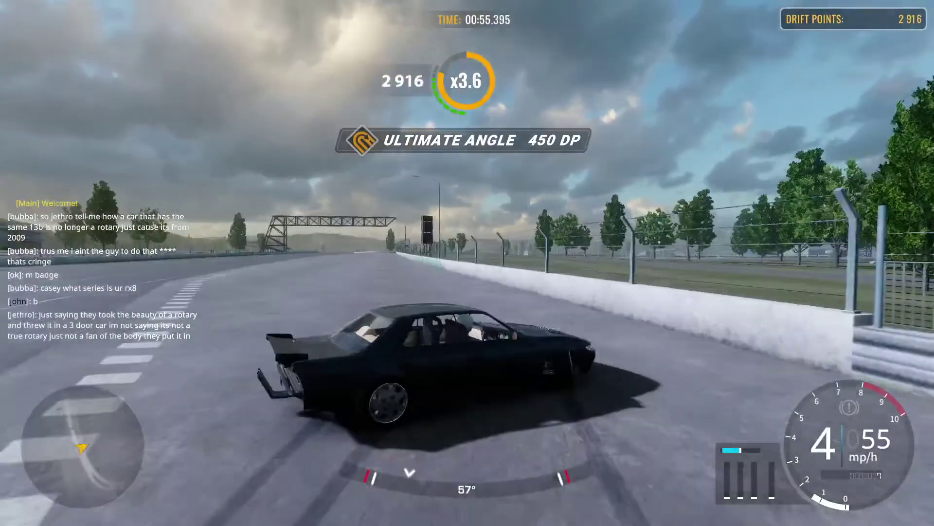
key("Left")
key("Left")
key("Left")
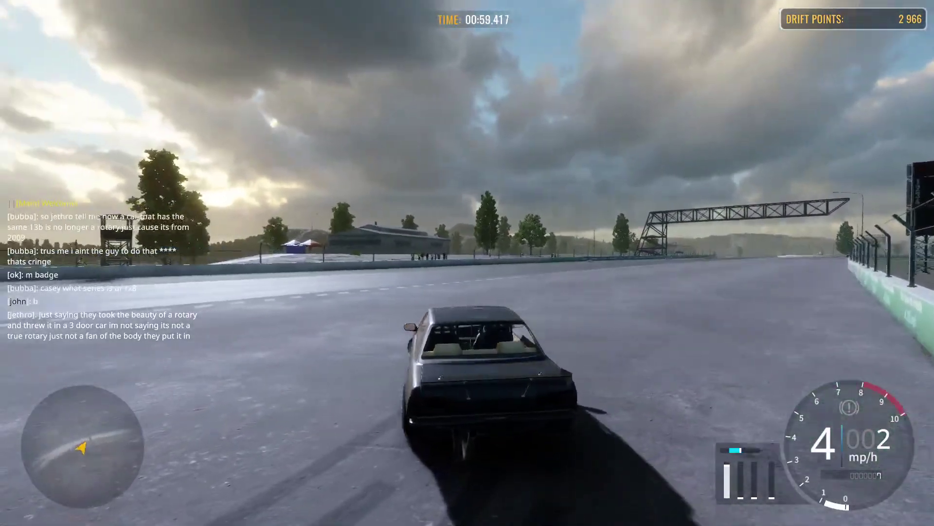
key("Down")
key("Left")
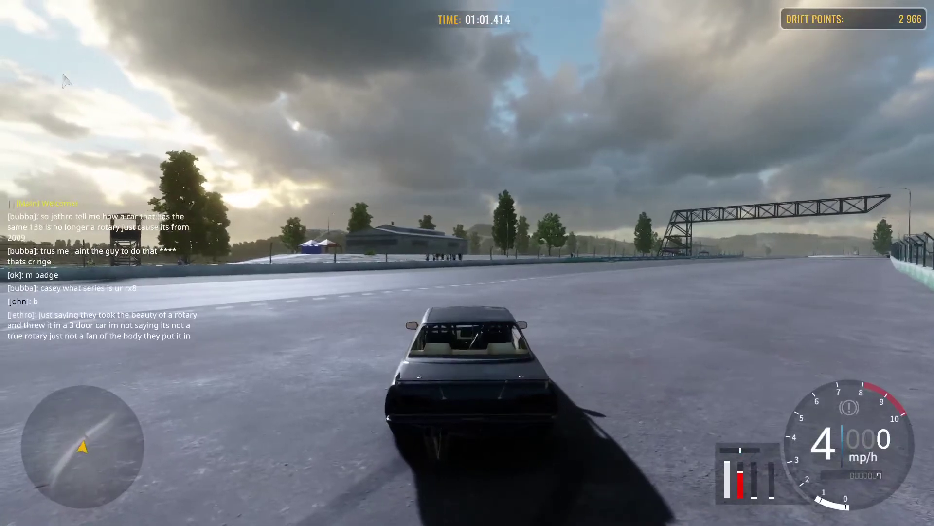